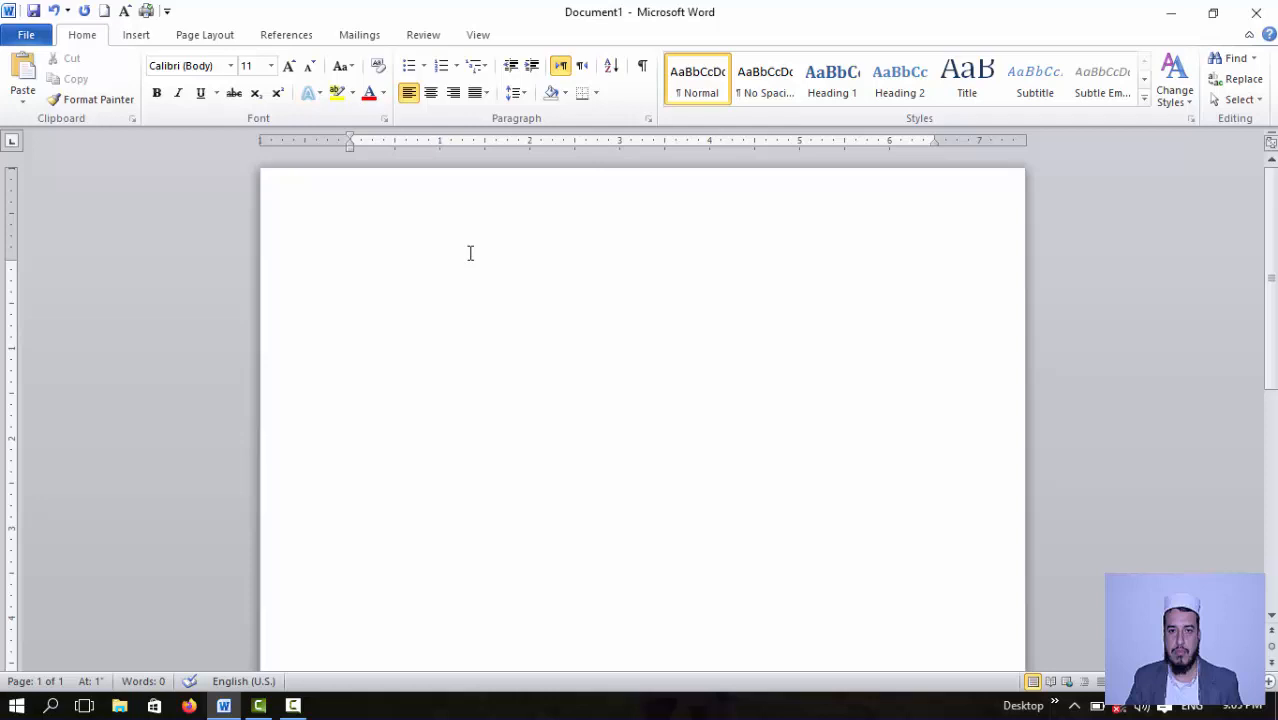
Insert the picture IMG_20190205_164414.jpg from the Student Pic folder into the blank document
{"action": "left_click", "coordinate": [138, 36]}
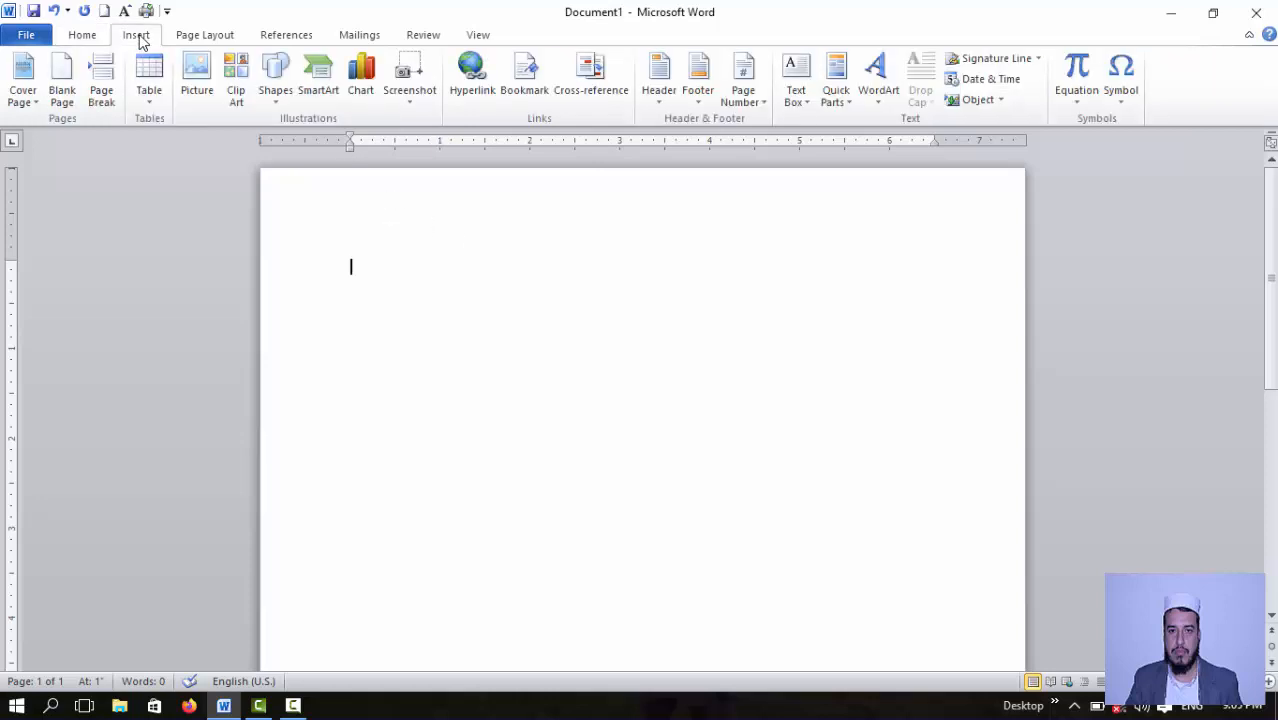
{"action": "left_click", "coordinate": [198, 78]}
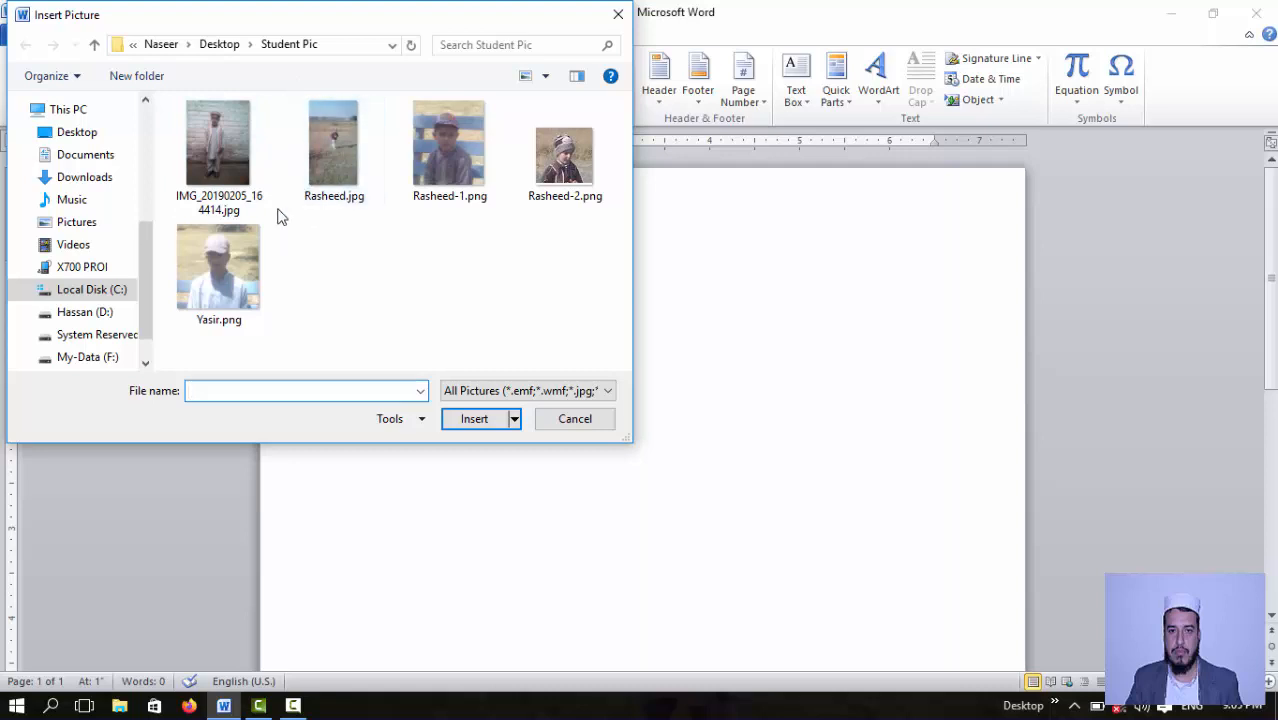
{"action": "left_click", "coordinate": [223, 159]}
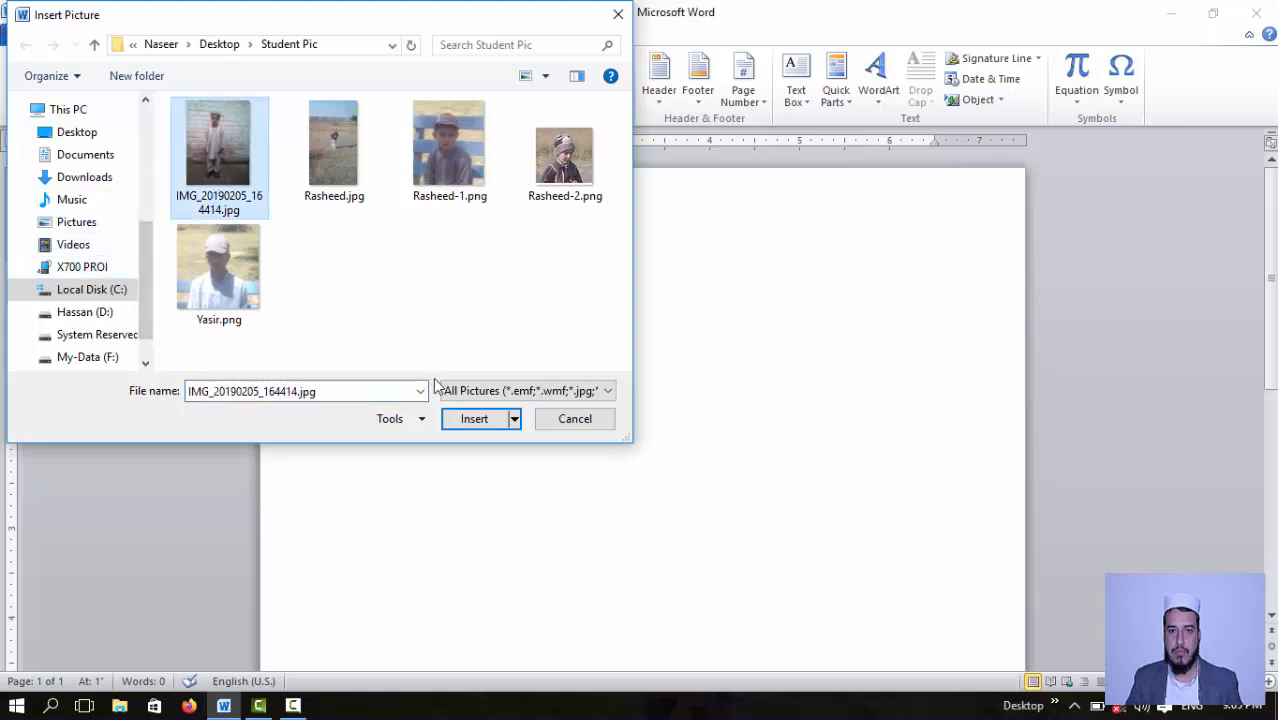
{"action": "left_click", "coordinate": [476, 420]}
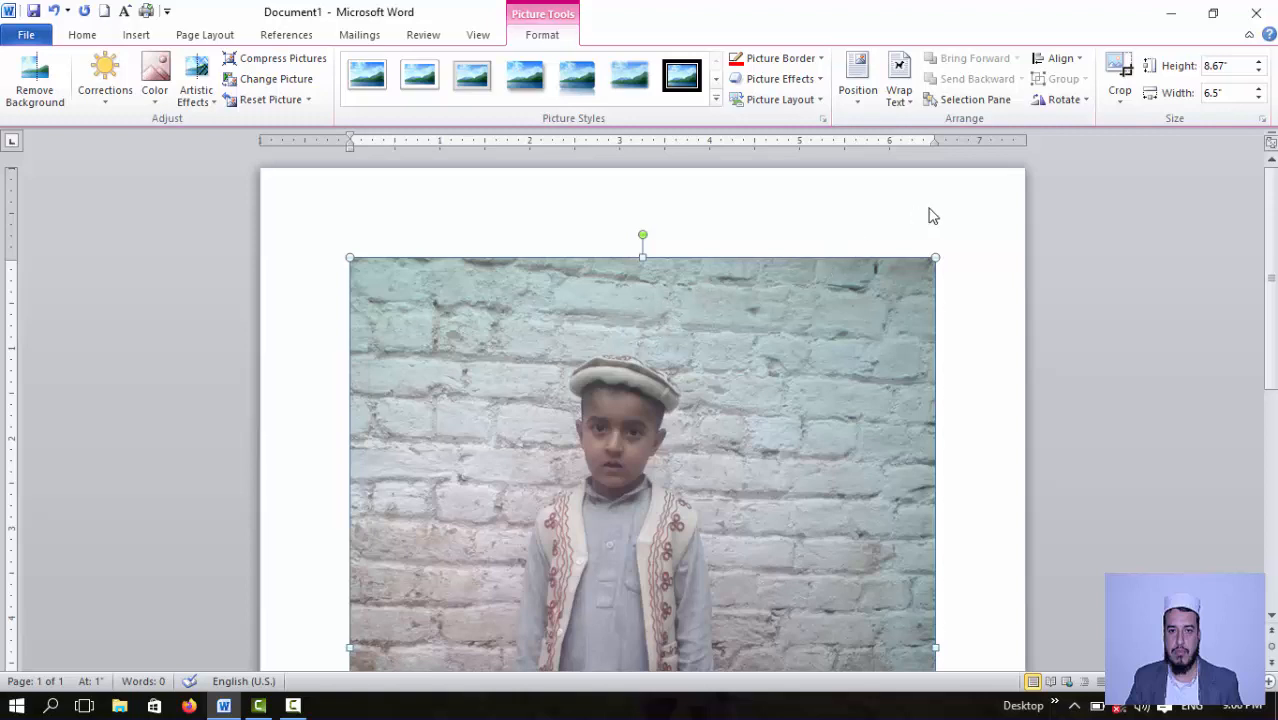
Crop the picture around the child's head and upper body to about 3.13" high by 1.78" wide
{"action": "left_click", "coordinate": [1126, 78]}
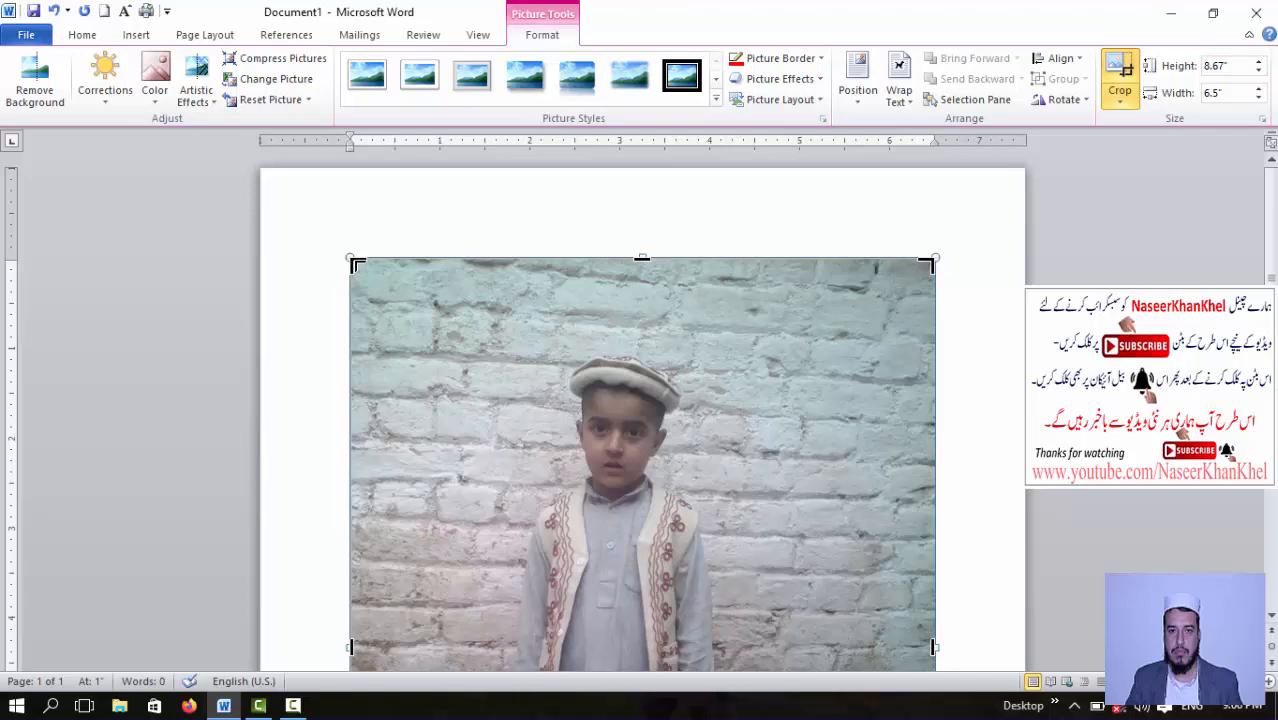
{"action": "left_click_drag", "start_coordinate": [365, 271], "coordinate": [542, 339]}
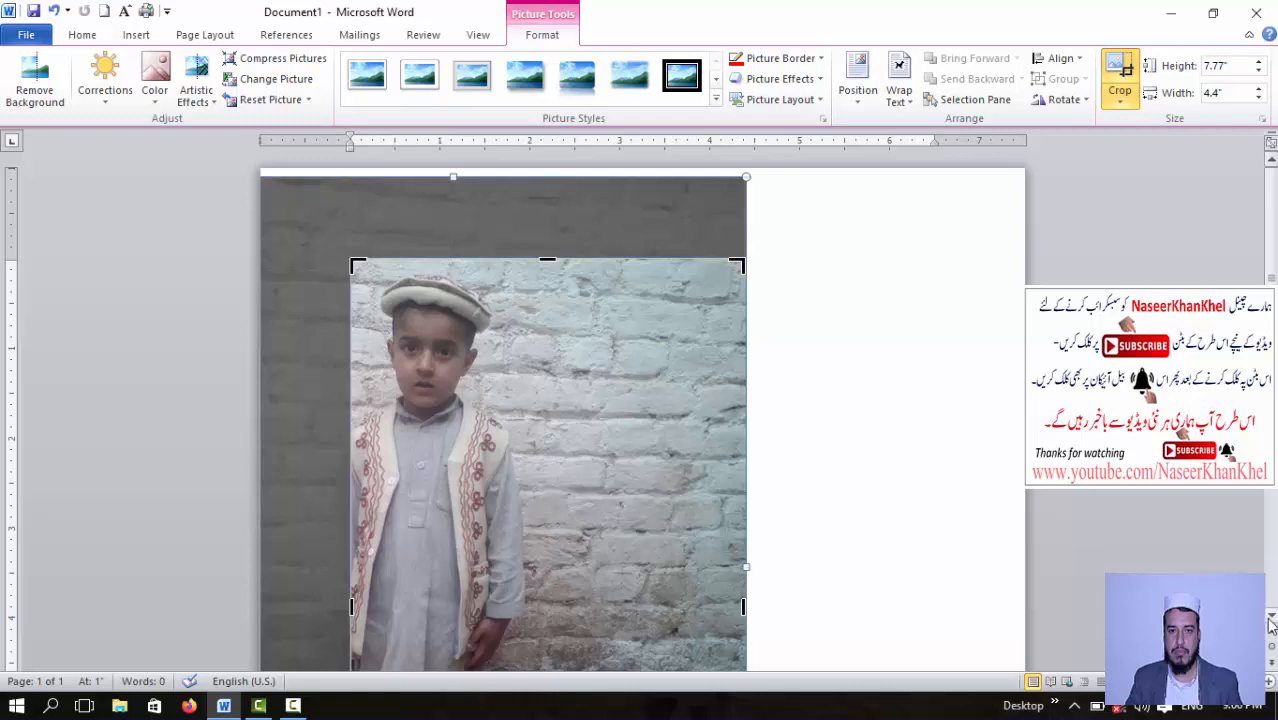
{"action": "left_click_drag", "start_coordinate": [1272, 620], "coordinate": [1272, 621]}
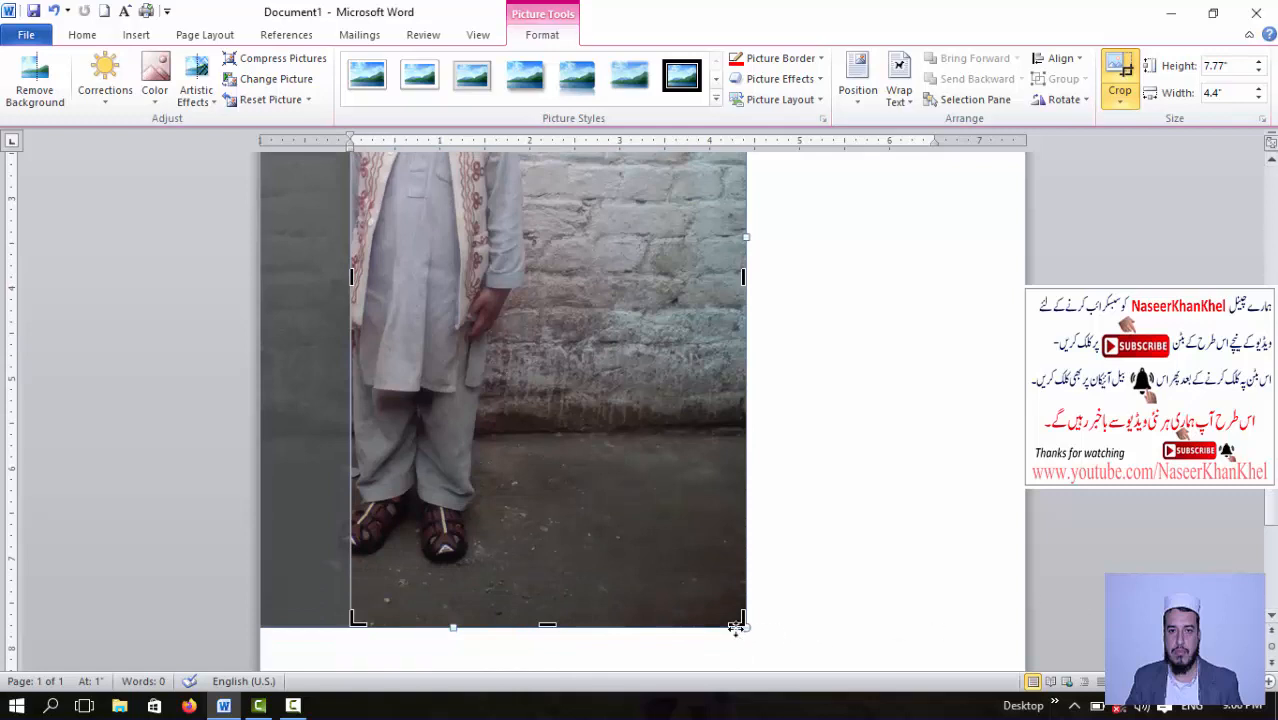
{"action": "left_click_drag", "start_coordinate": [673, 553], "coordinate": [508, 207]}
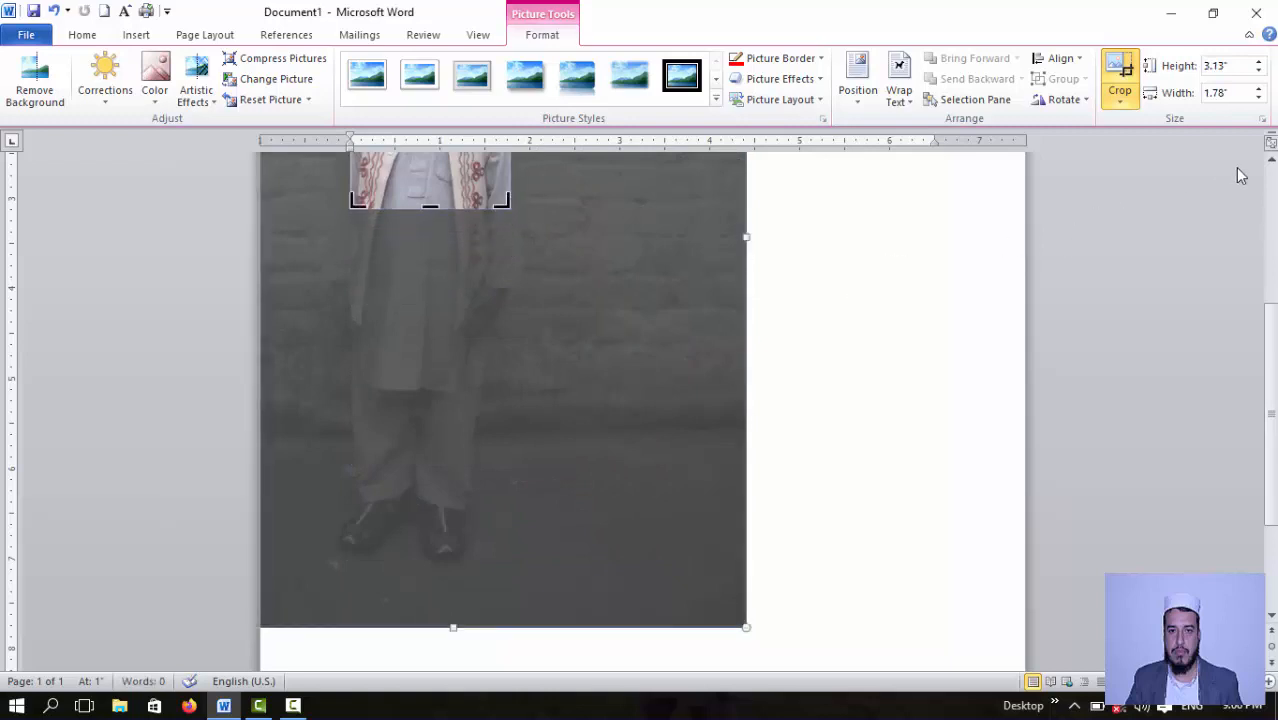
Raise the crop's lower edge to chest level for a height of about 2.31" and apply the crop
{"action": "left_click", "coordinate": [1271, 162]}
{"action": "left_click", "coordinate": [1272, 162]}
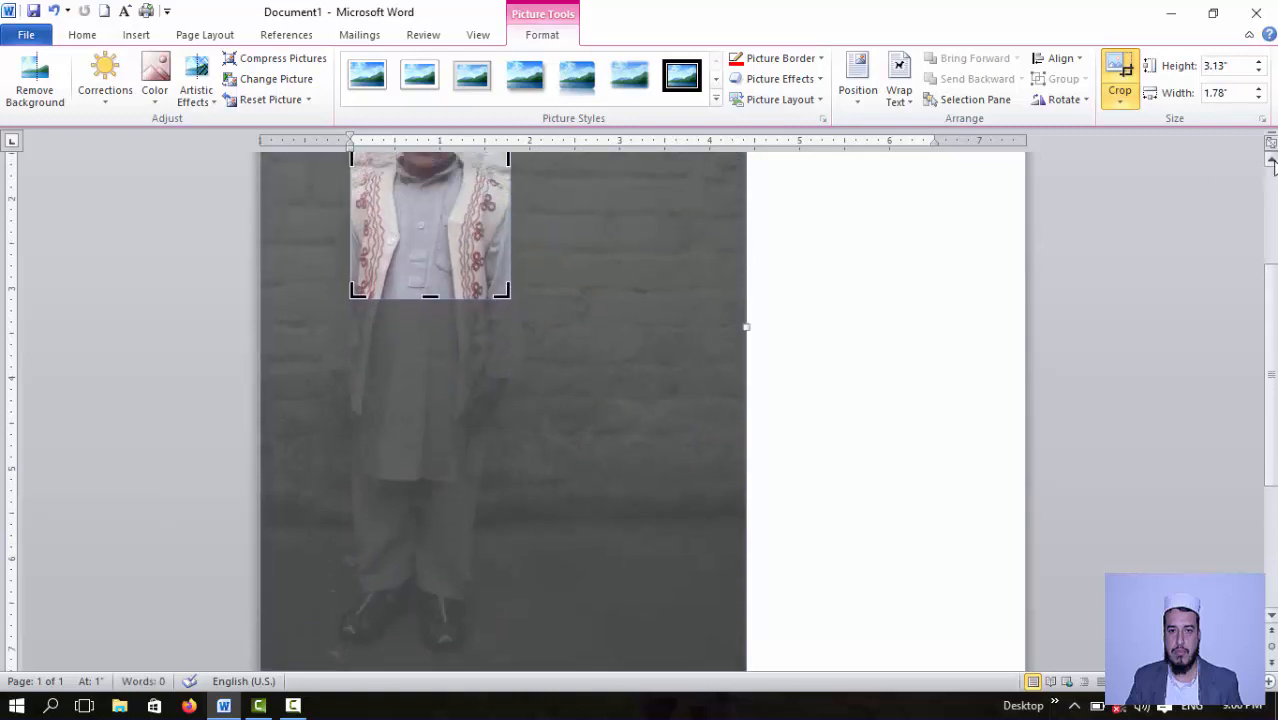
{"action": "left_click", "coordinate": [1272, 162]}
{"action": "left_click", "coordinate": [1272, 162]}
{"action": "left_click", "coordinate": [1272, 162]}
{"action": "left_click", "coordinate": [1272, 162]}
{"action": "left_click", "coordinate": [1272, 162]}
{"action": "left_click", "coordinate": [1272, 162]}
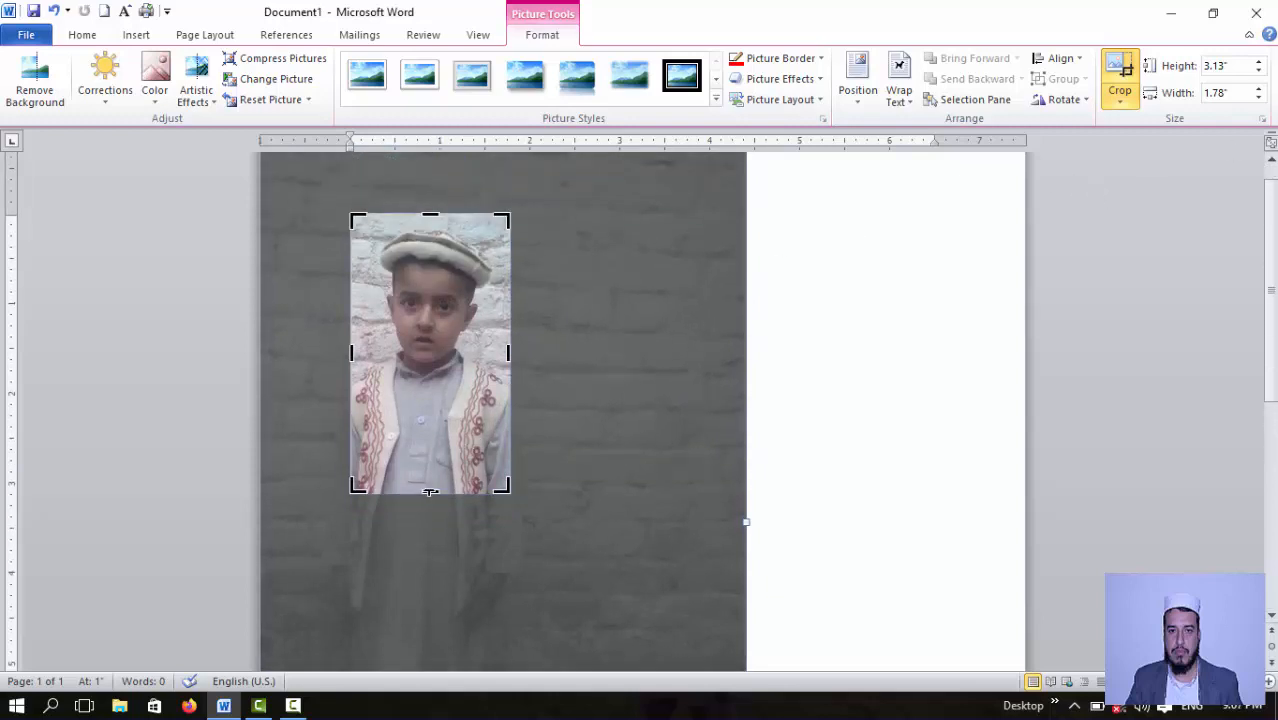
{"action": "left_click_drag", "start_coordinate": [429, 491], "coordinate": [413, 421]}
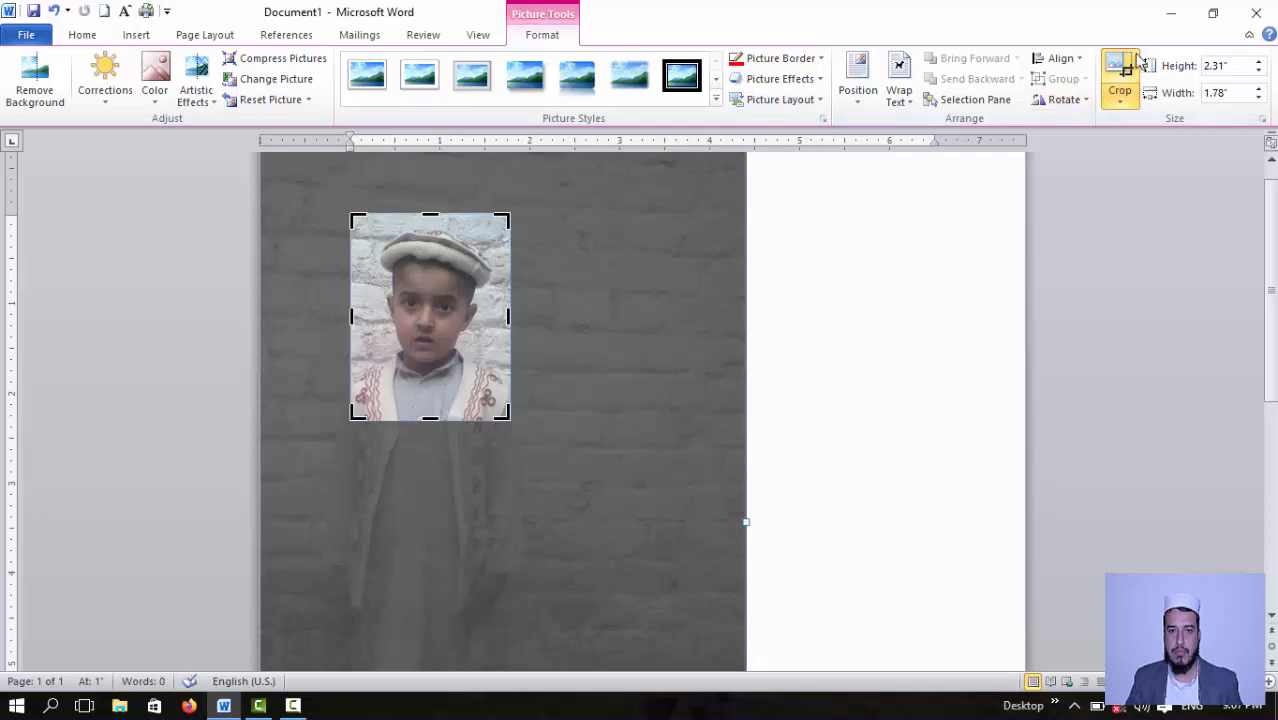
{"action": "left_click", "coordinate": [895, 210]}
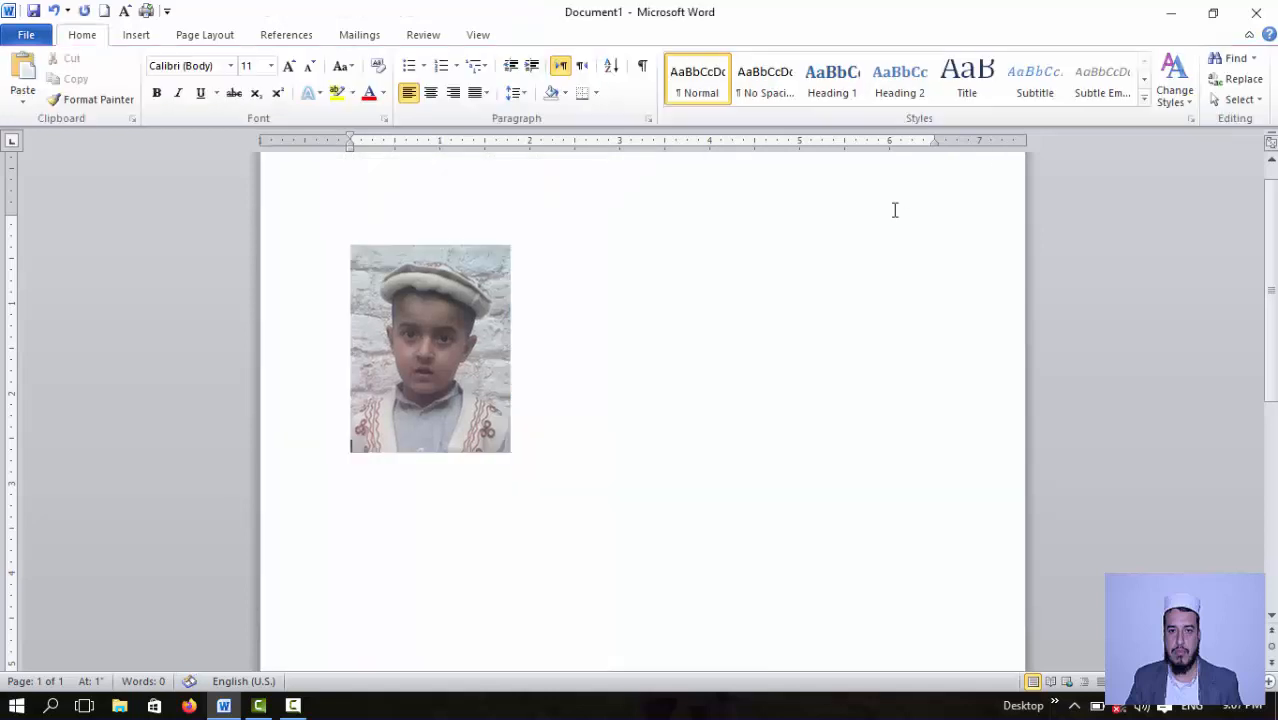
Set the cropped picture's text wrapping to Behind Text
{"action": "left_click", "coordinate": [420, 340]}
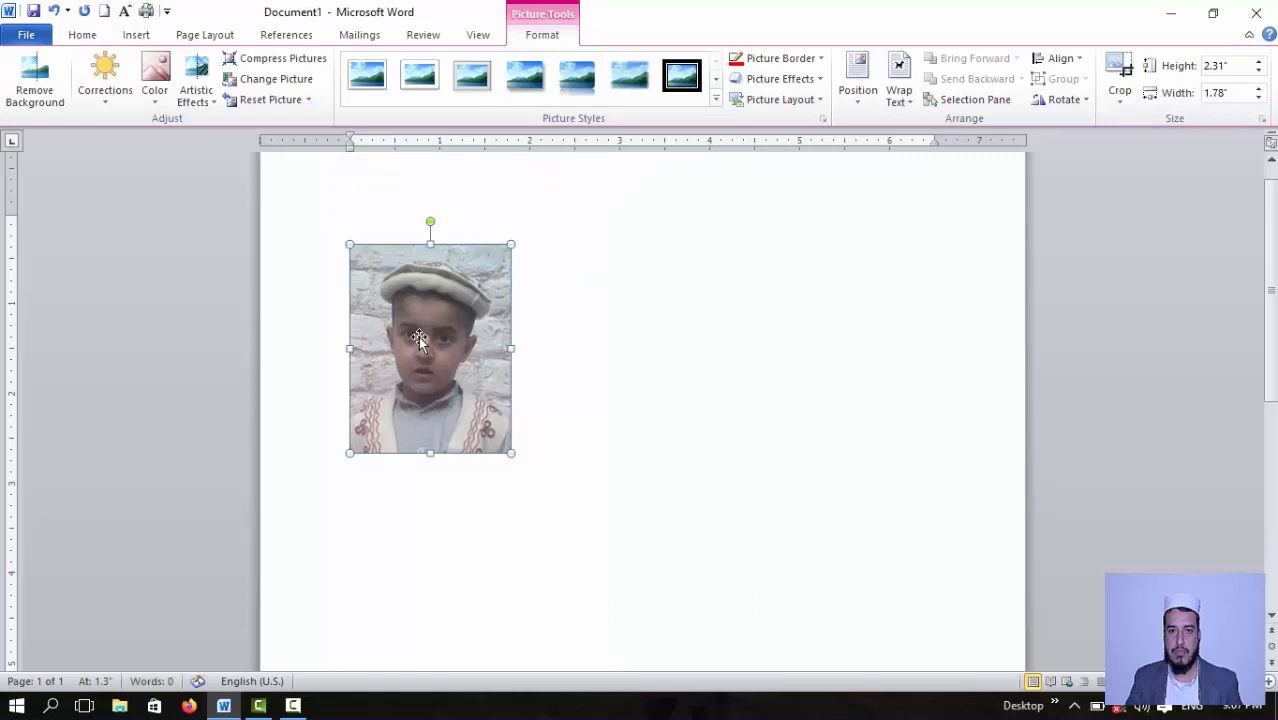
{"action": "left_click_drag", "start_coordinate": [415, 338], "coordinate": [386, 316]}
{"action": "right_click", "coordinate": [464, 340]}
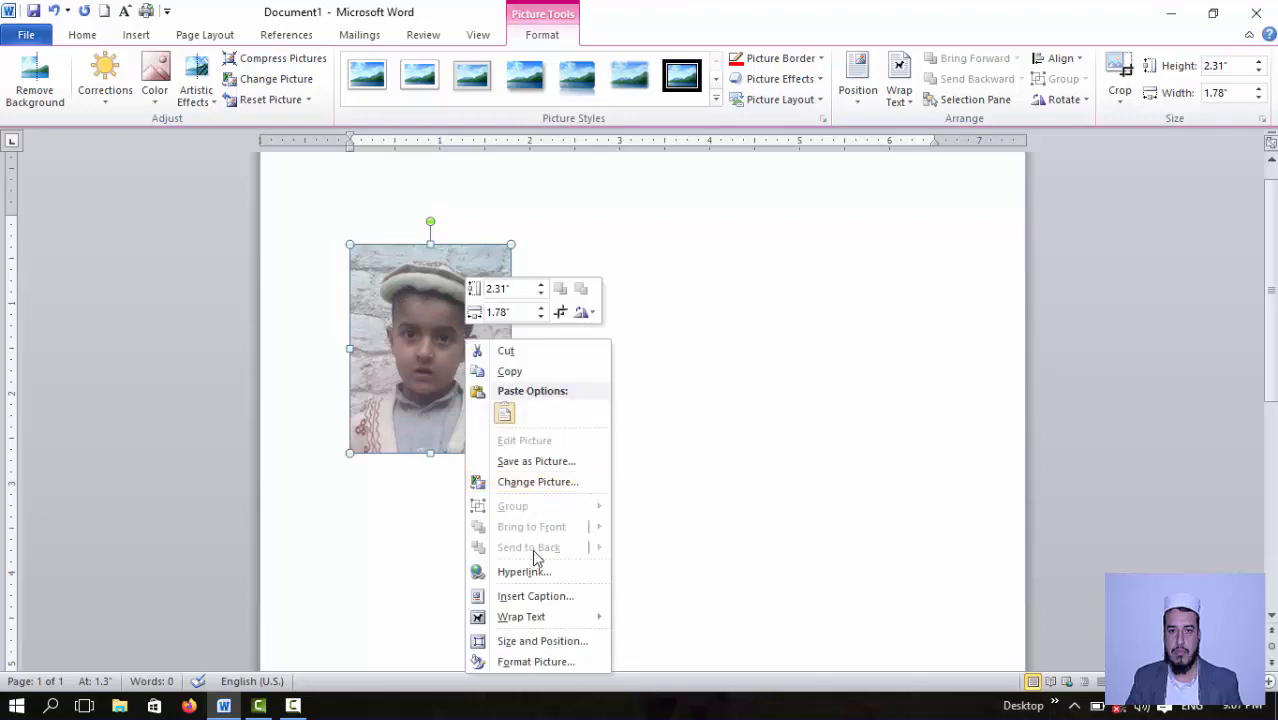
{"action": "mouse_move", "coordinate": [547, 621]}
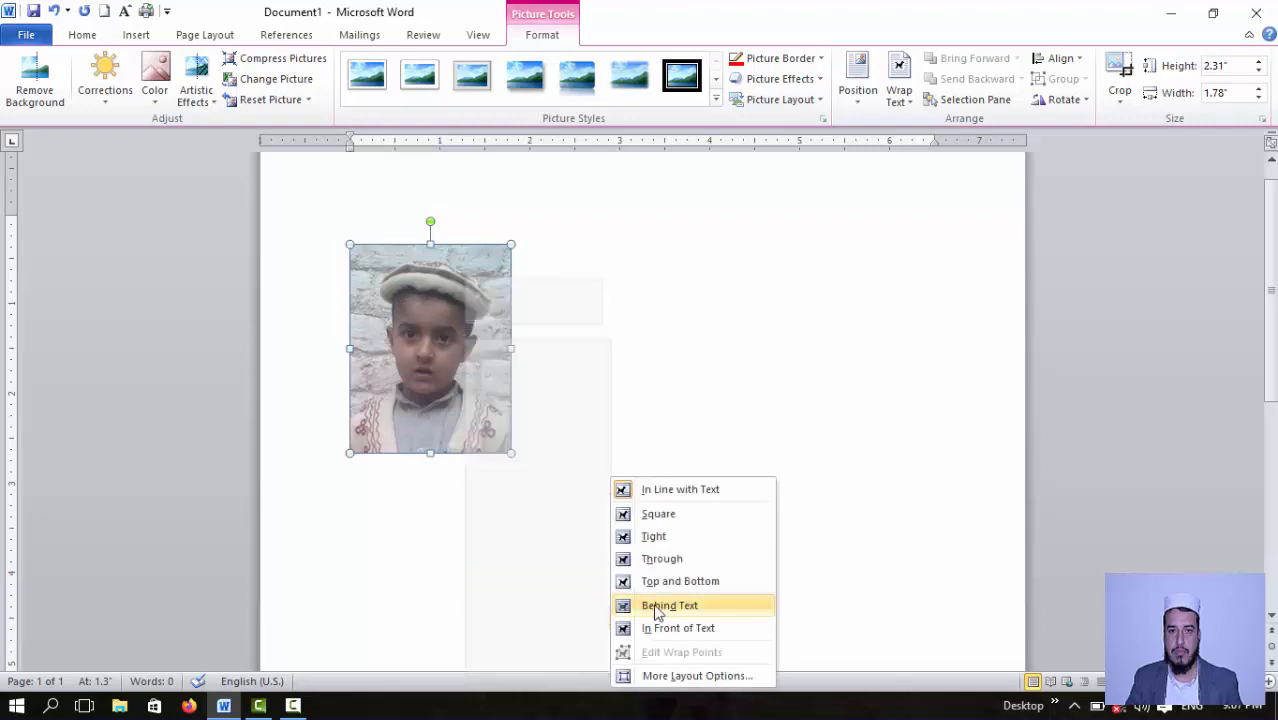
{"action": "left_click", "coordinate": [714, 608]}
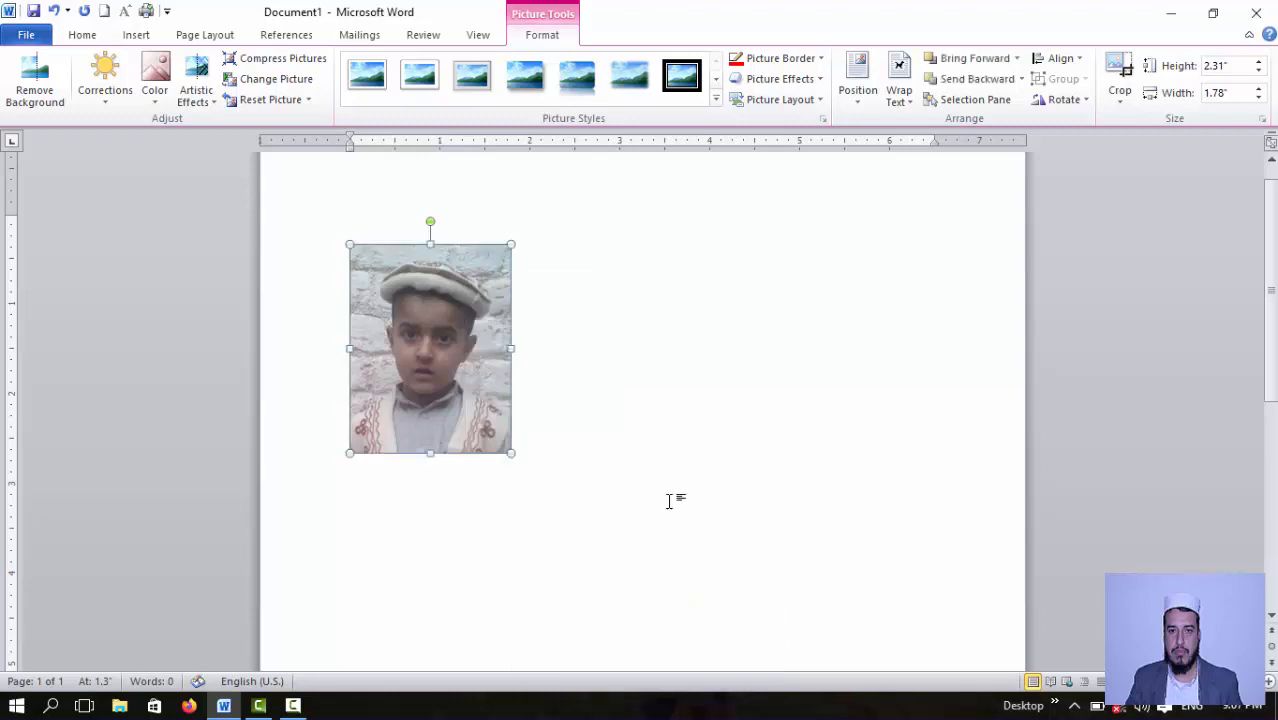
Move the picture into the upper-left corner of the page, inside the margin area
{"action": "left_click_drag", "start_coordinate": [447, 320], "coordinate": [413, 255]}
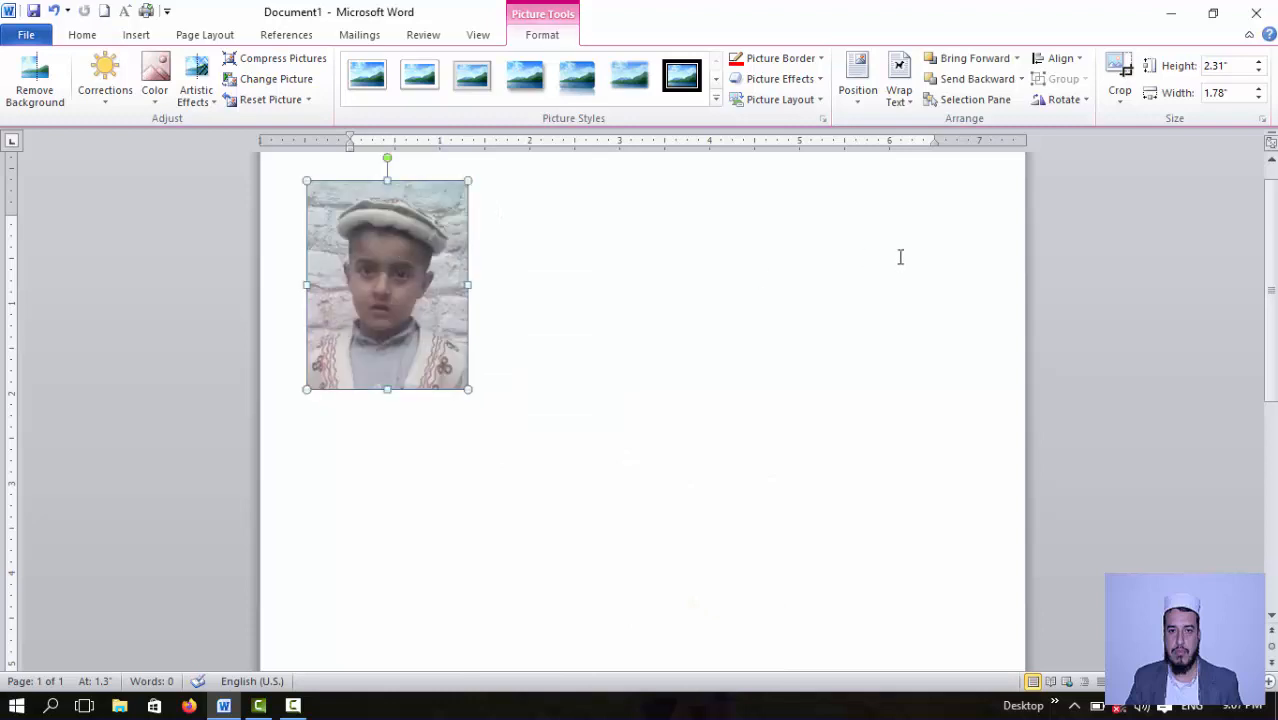
{"action": "left_click", "coordinate": [1272, 162]}
{"action": "left_click", "coordinate": [1272, 162]}
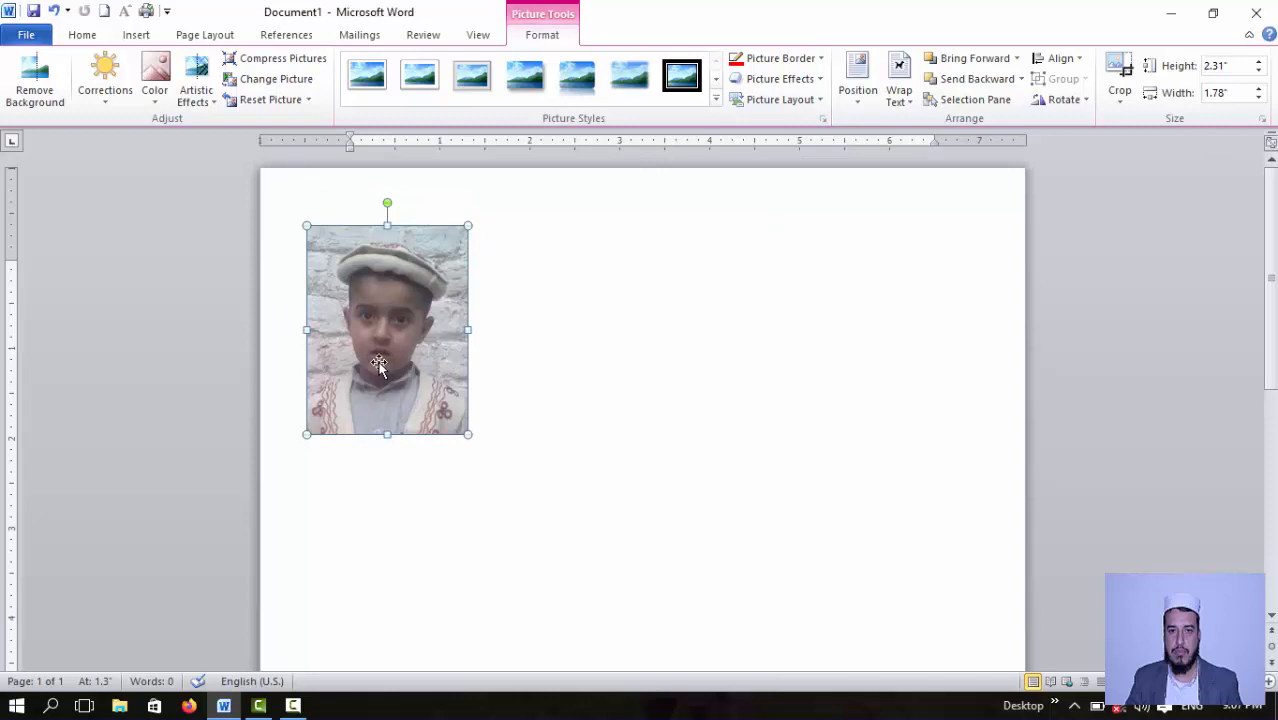
{"action": "left_click_drag", "start_coordinate": [378, 363], "coordinate": [360, 339]}
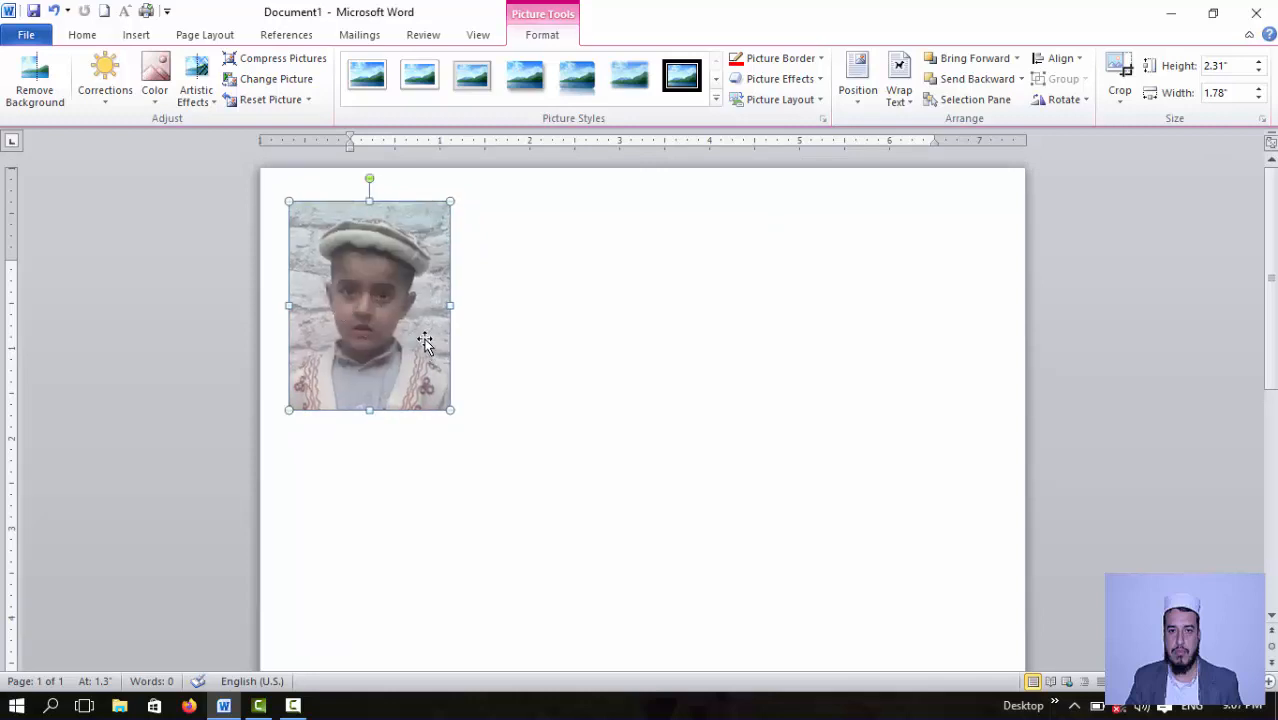
Resize the picture to about 1.83" high by 1.55" wide
{"action": "left_click", "coordinate": [1259, 63]}
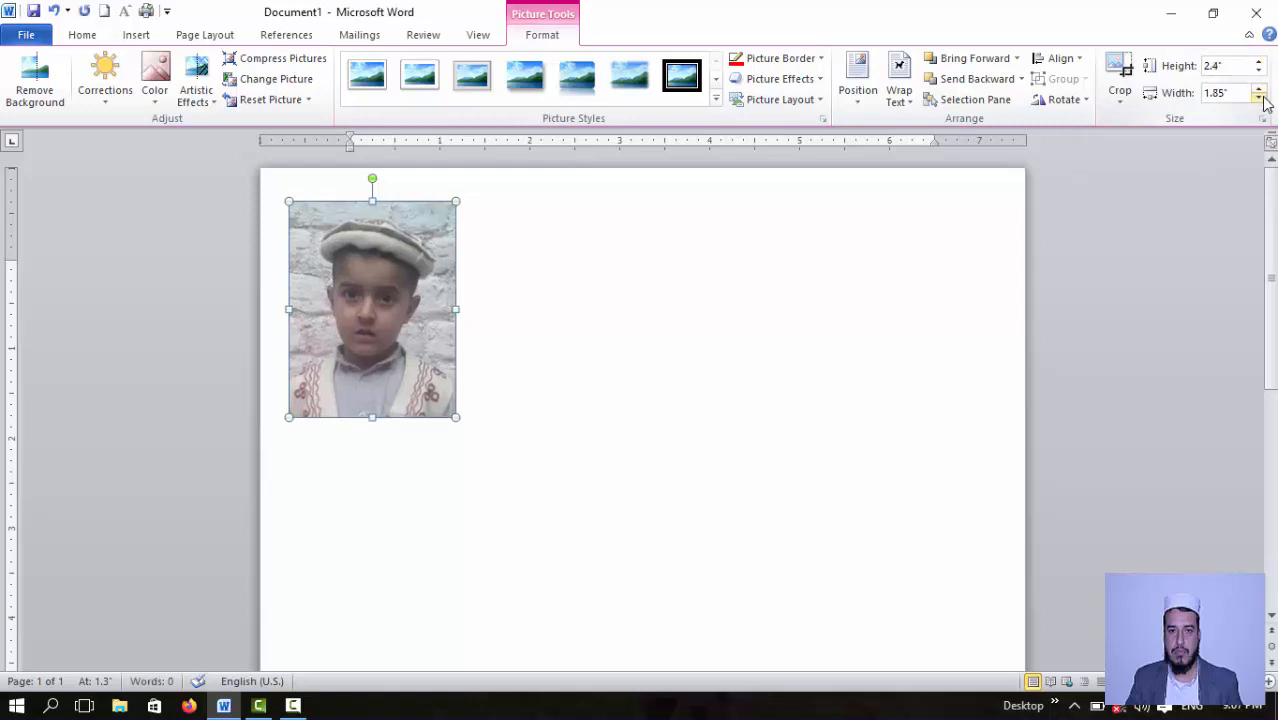
{"action": "left_click", "coordinate": [1259, 97]}
{"action": "left_click", "coordinate": [1260, 98]}
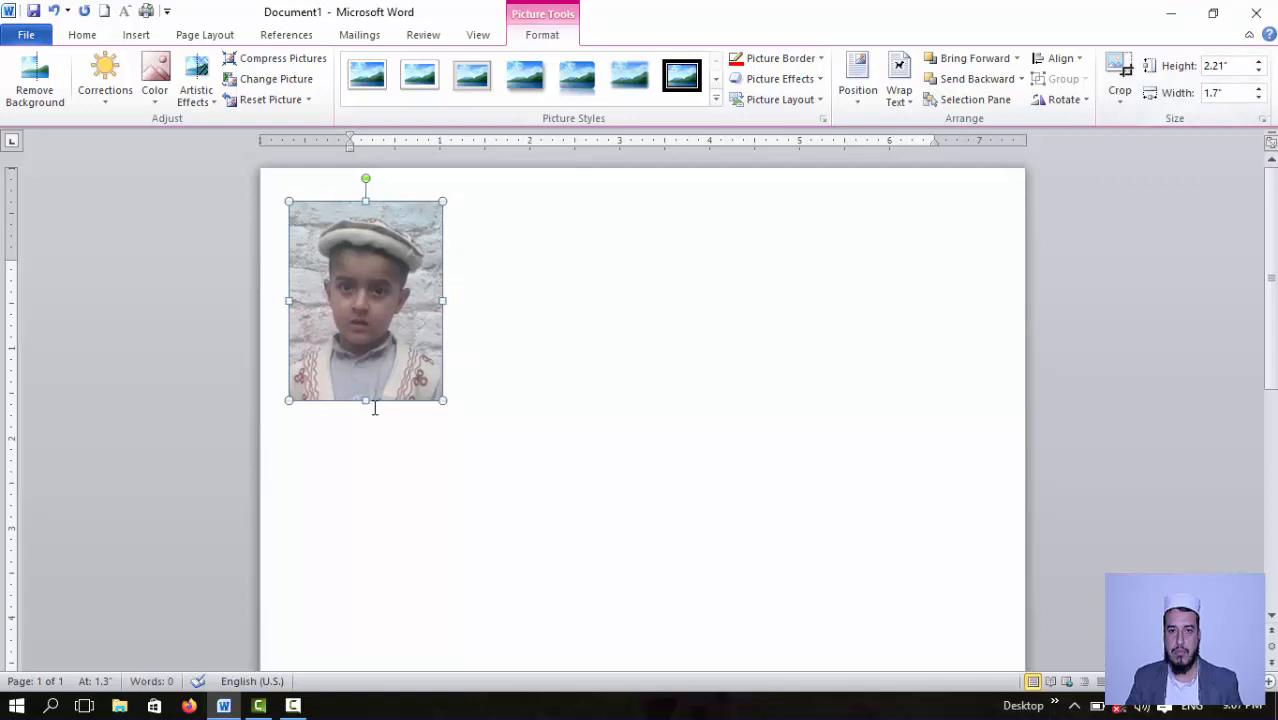
{"action": "left_click_drag", "start_coordinate": [368, 400], "coordinate": [363, 367]}
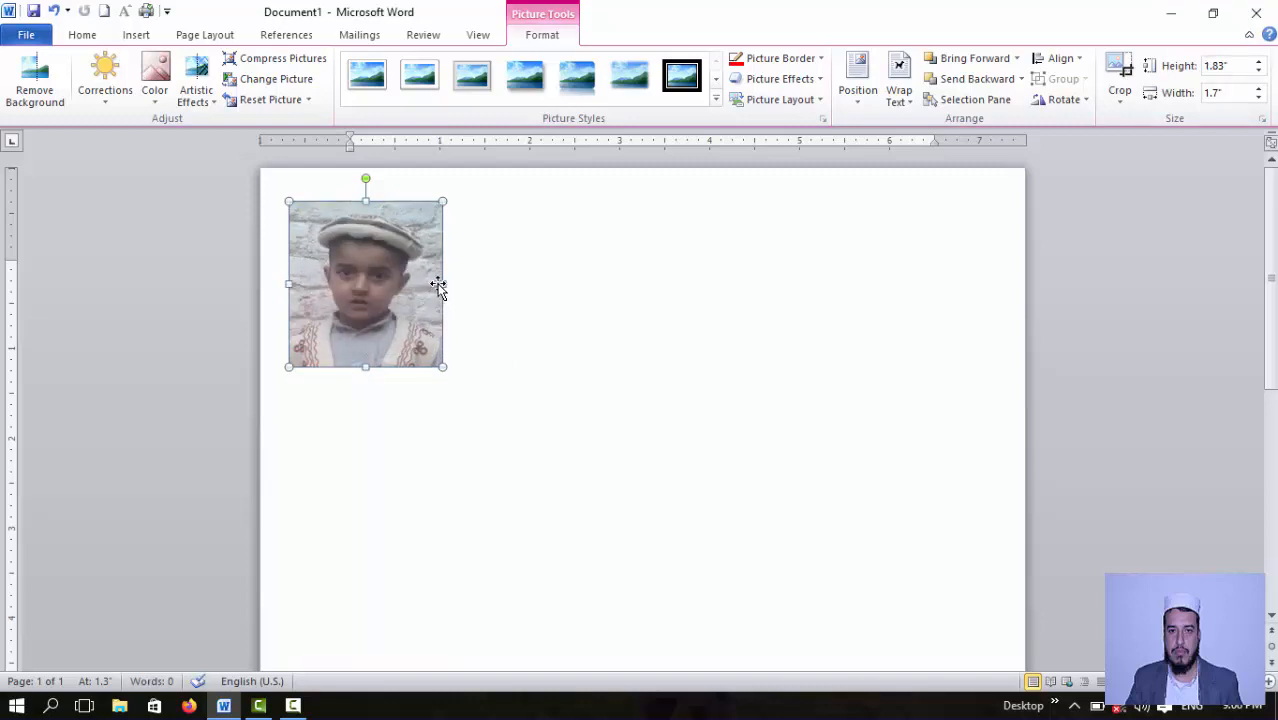
{"action": "left_click_drag", "start_coordinate": [440, 285], "coordinate": [428, 283]}
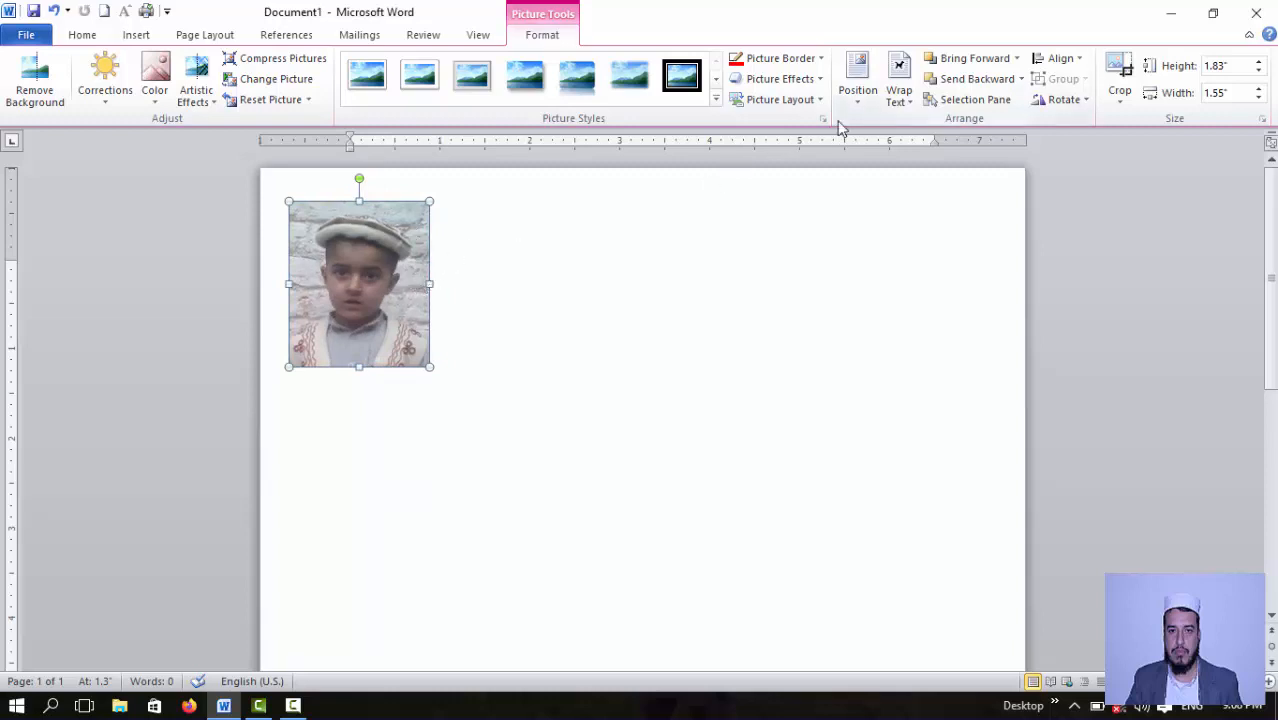
Give the picture a 1 pt border and deselect it
{"action": "left_click", "coordinate": [820, 58]}
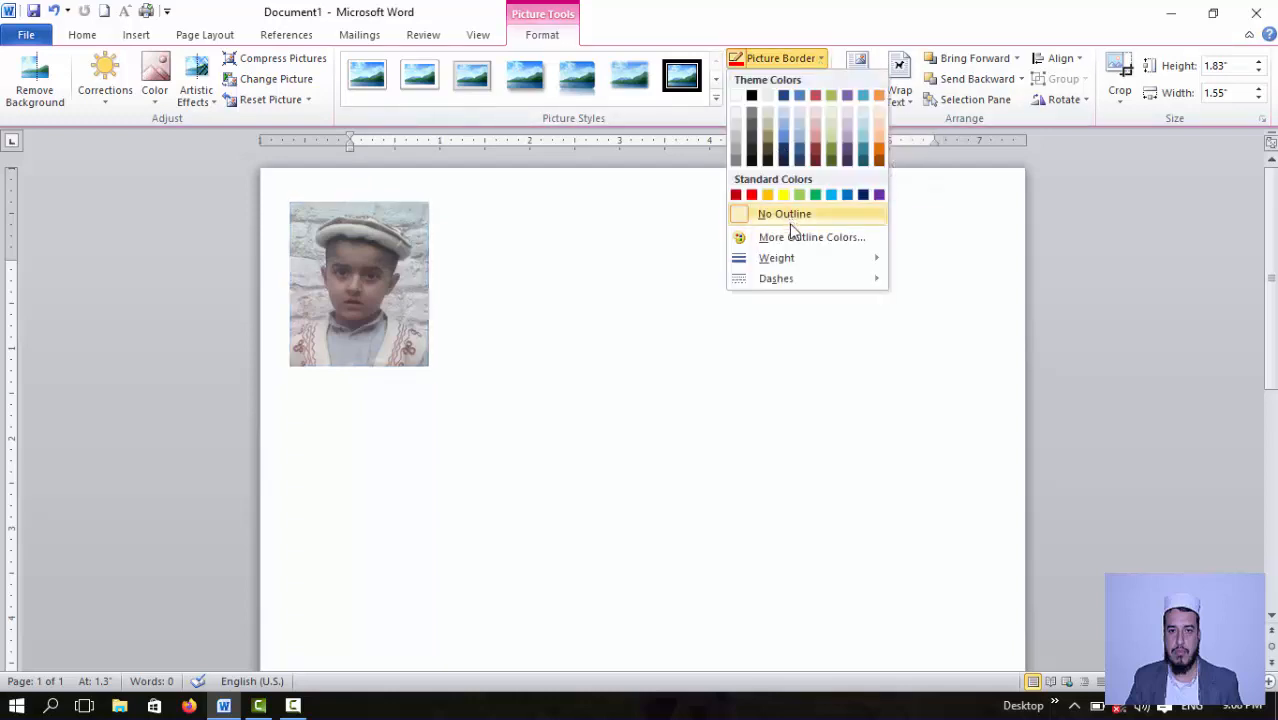
{"action": "mouse_move", "coordinate": [800, 264]}
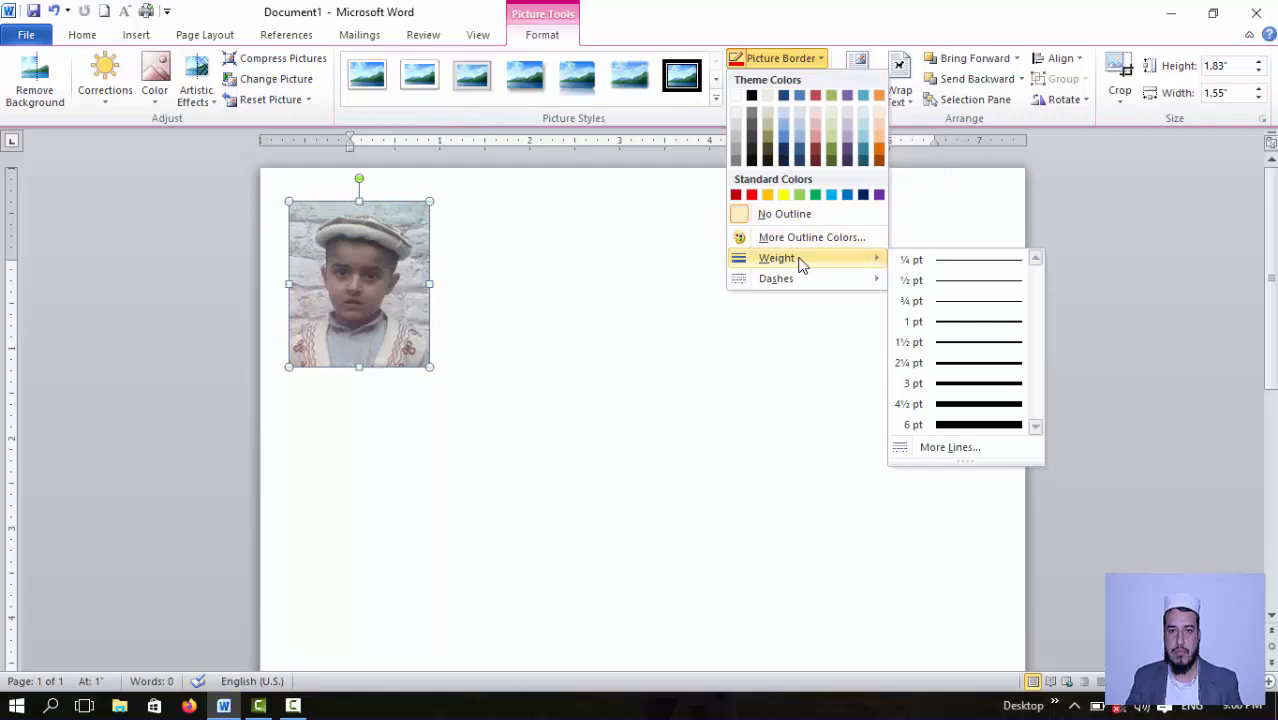
{"action": "left_click", "coordinate": [984, 323]}
{"action": "left_click", "coordinate": [523, 288]}
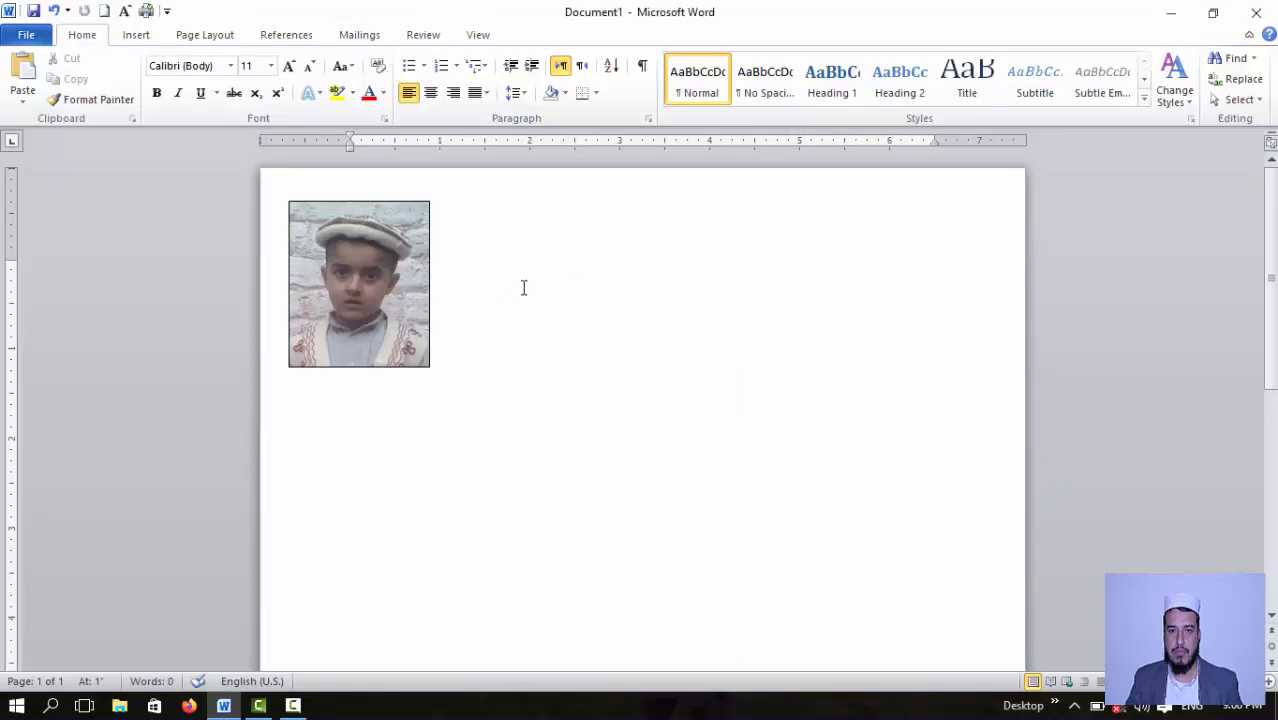
Duplicate the bordered picture and place the copy directly to its right, level with it and with a narrow gap
{"action": "left_click", "coordinate": [364, 299]}
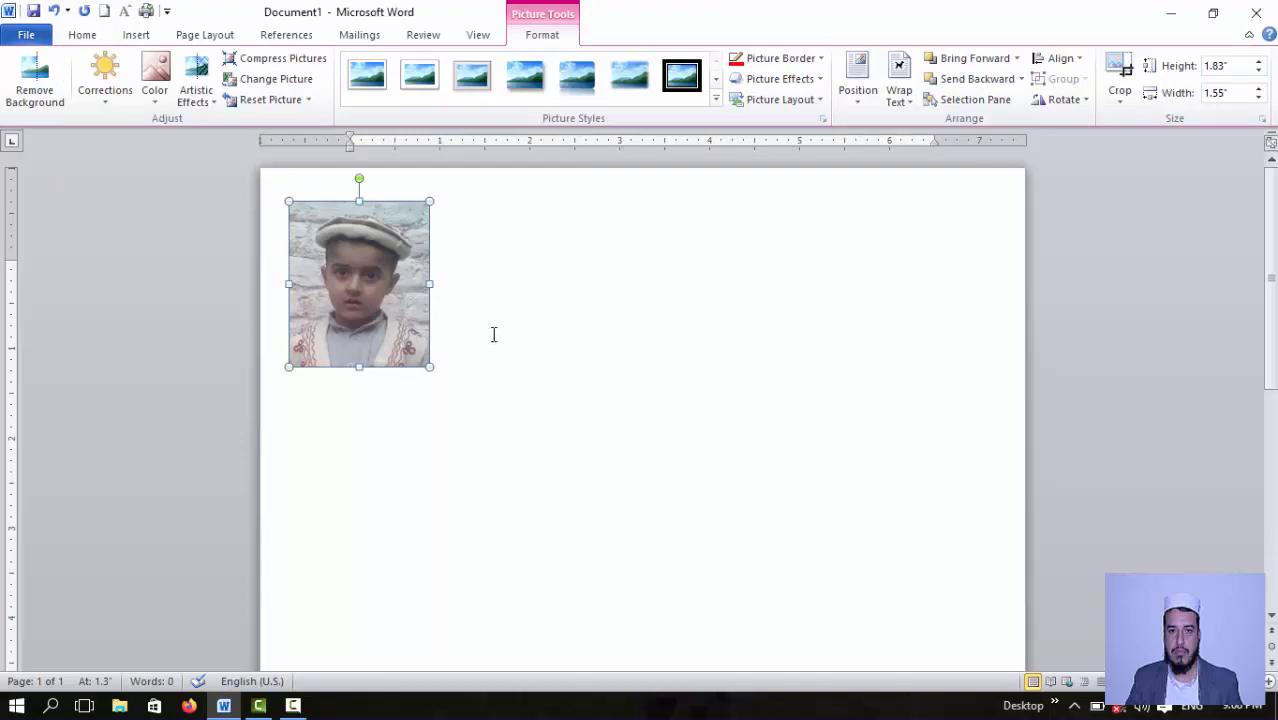
{"action": "key", "text": "ctrl+d"}
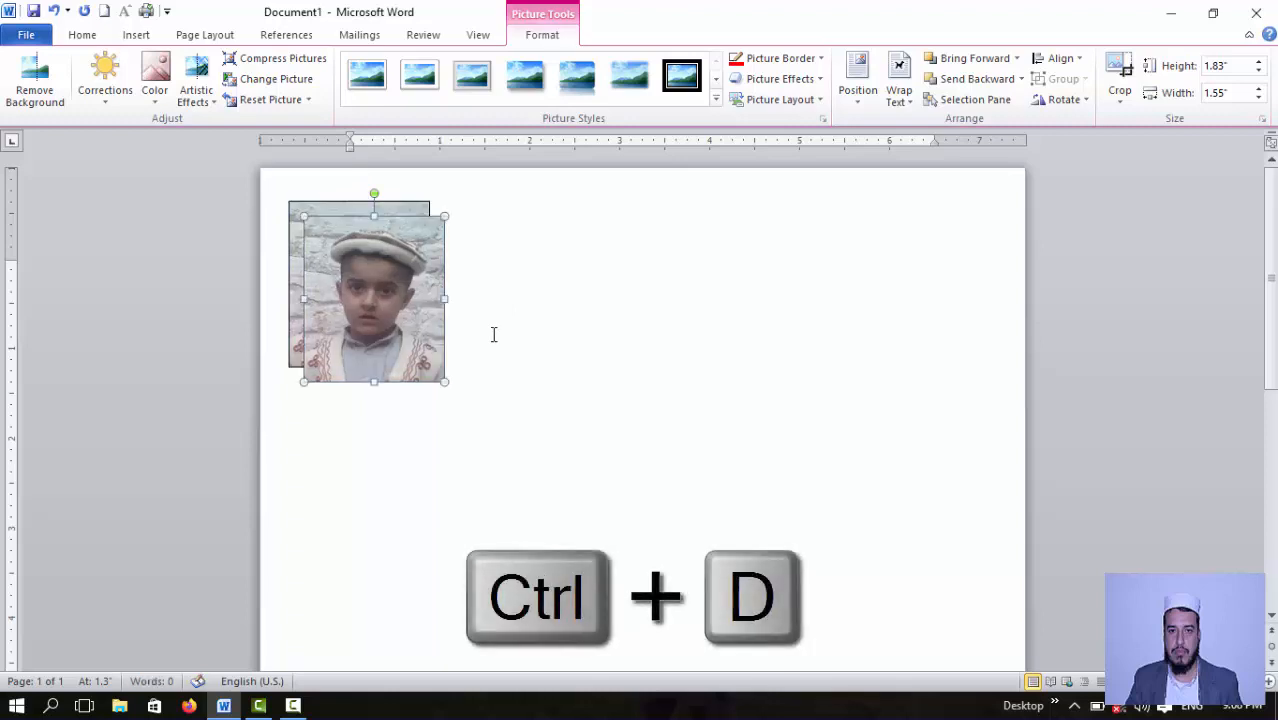
{"action": "left_click_drag", "start_coordinate": [421, 325], "coordinate": [557, 316]}
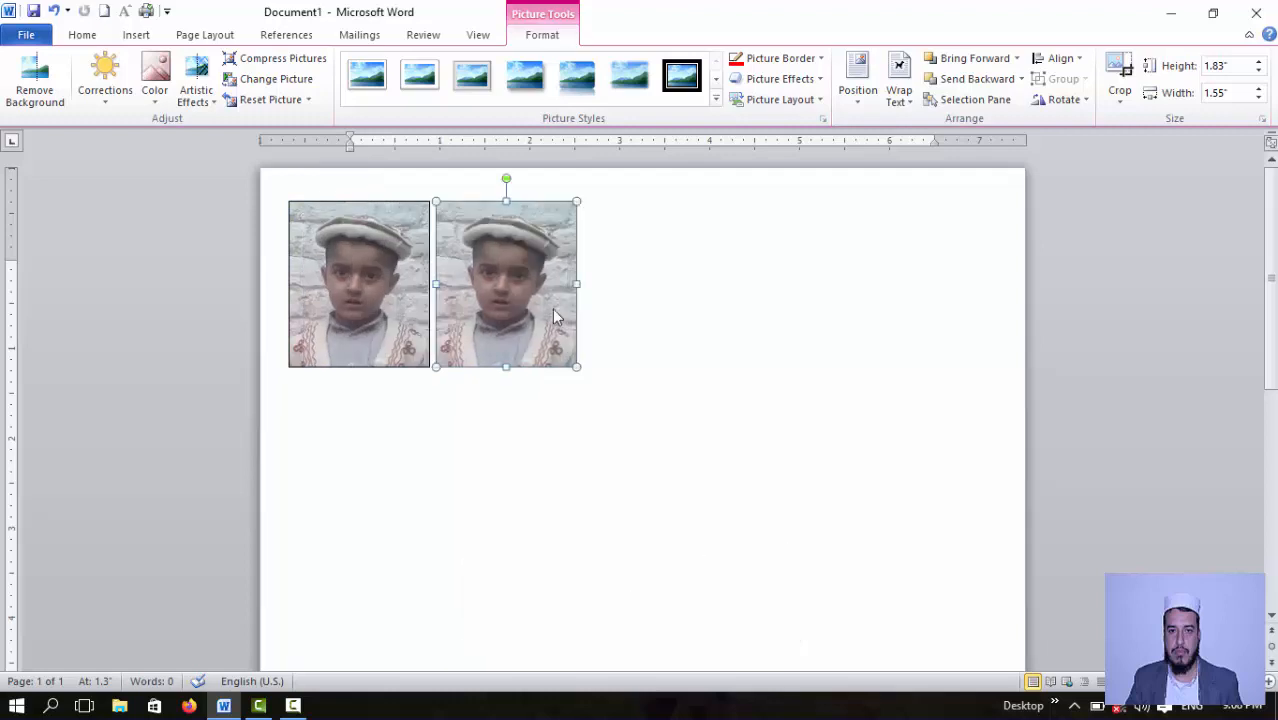
{"action": "left_click", "coordinate": [670, 333]}
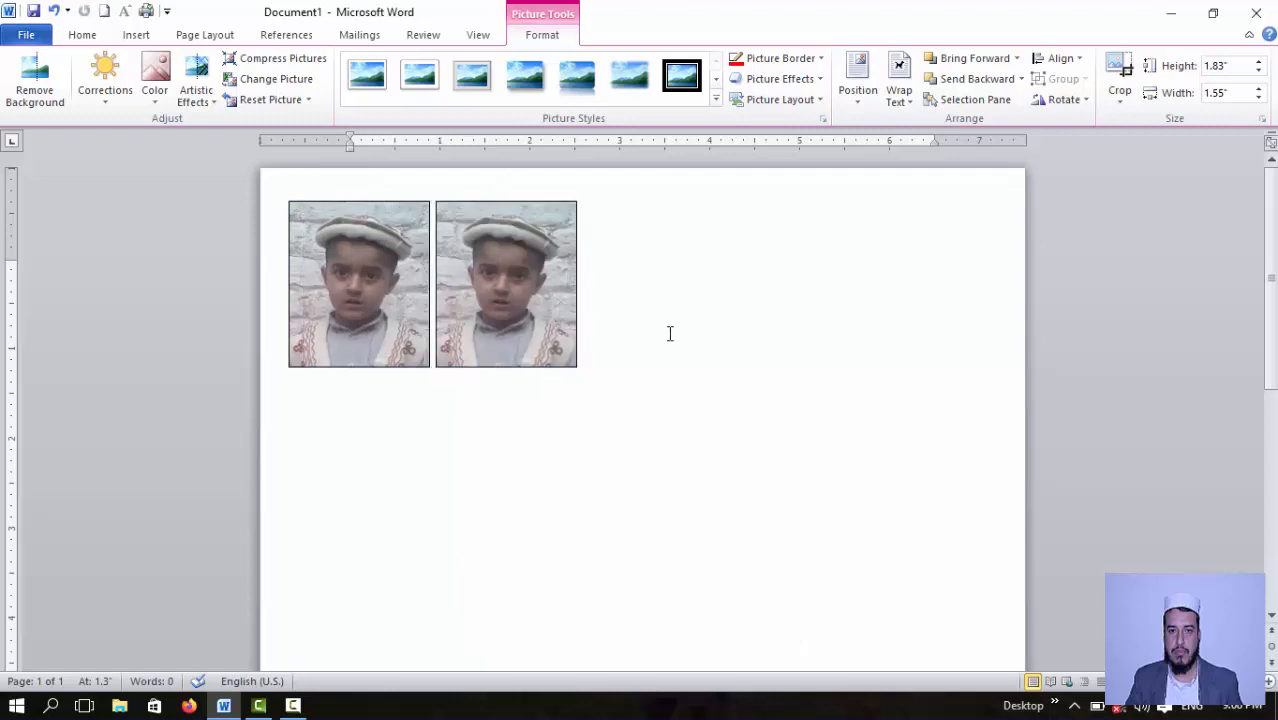
Duplicate both pictures together and nudge the copied pair up level with the top edges of the originals
{"action": "left_click", "coordinate": [541, 337]}
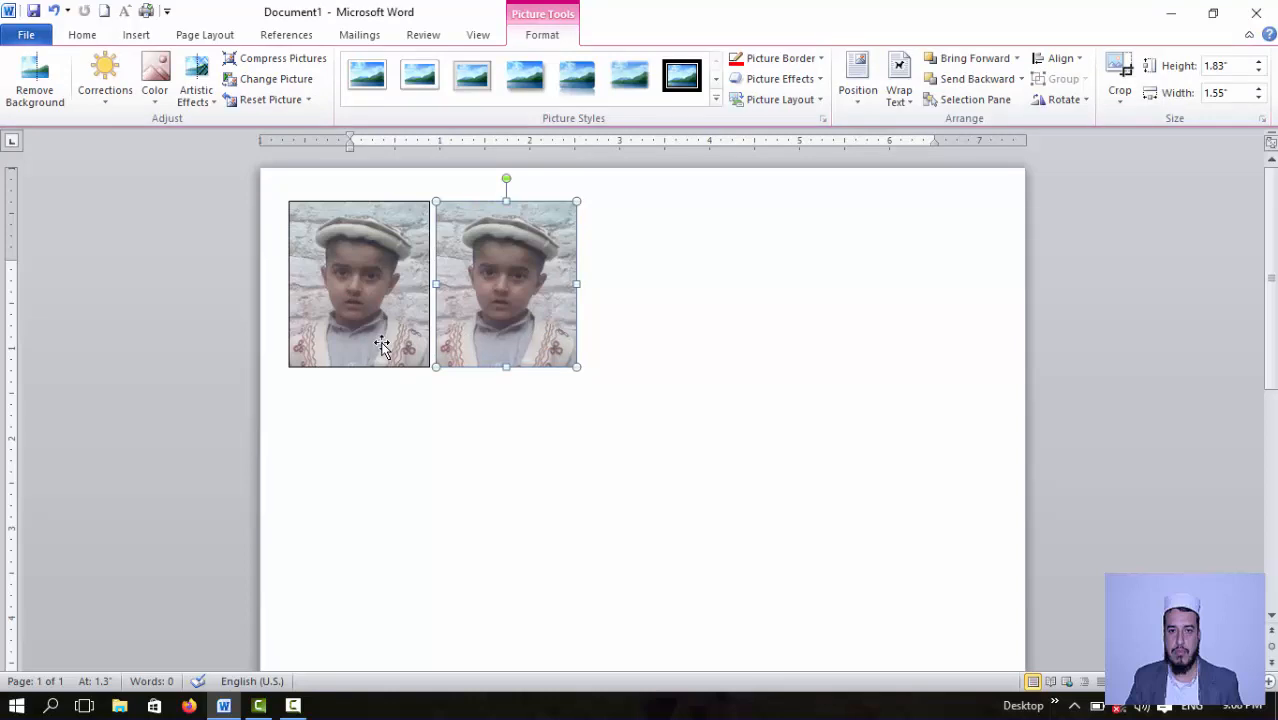
{"action": "left_click", "coordinate": [381, 345], "text": "ctrl"}
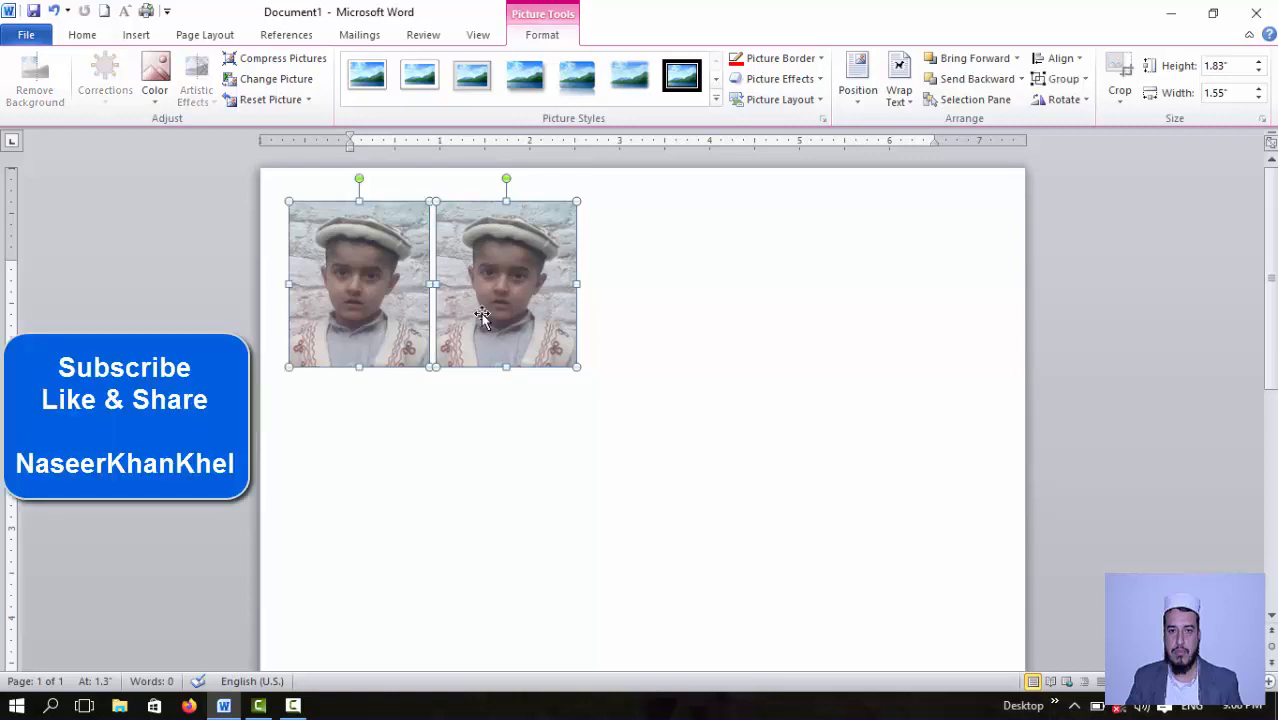
{"action": "key", "text": "ctrl+d"}
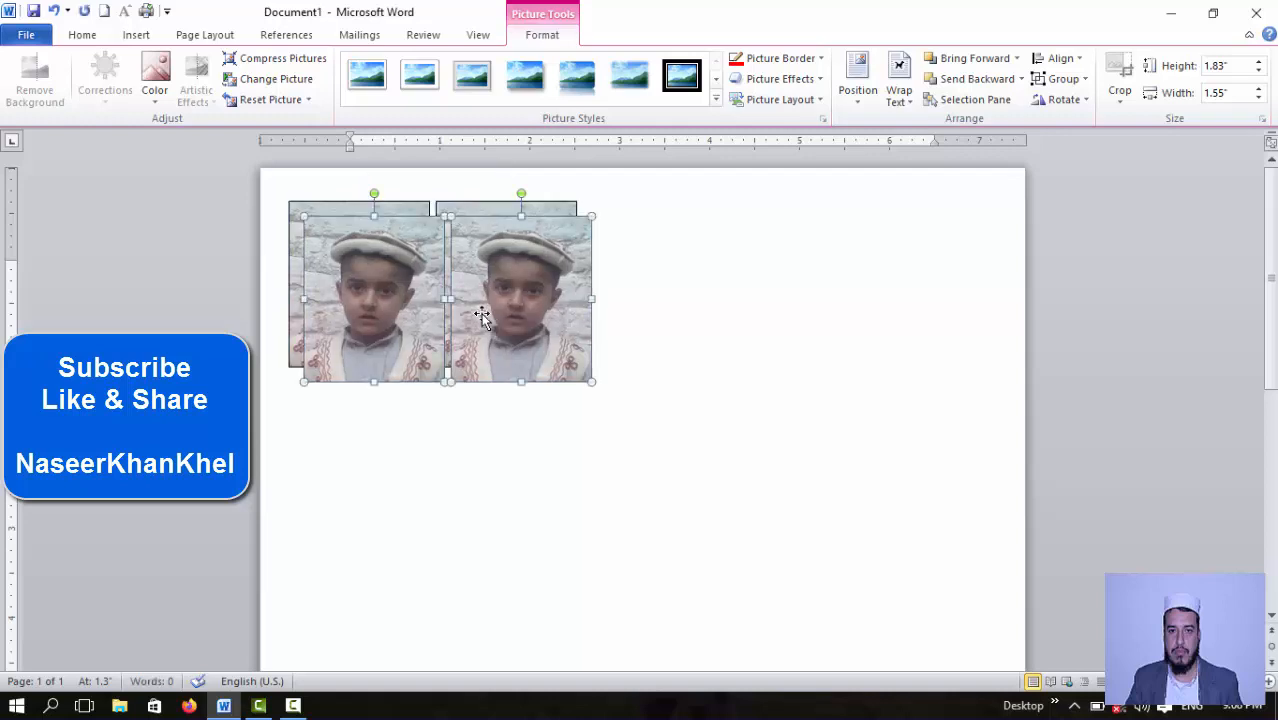
{"action": "key", "text": "Up"}
{"action": "key", "text": "Up"}
{"action": "key", "text": "Up"}
{"action": "key", "text": "Up"}
{"action": "key", "text": "Up"}
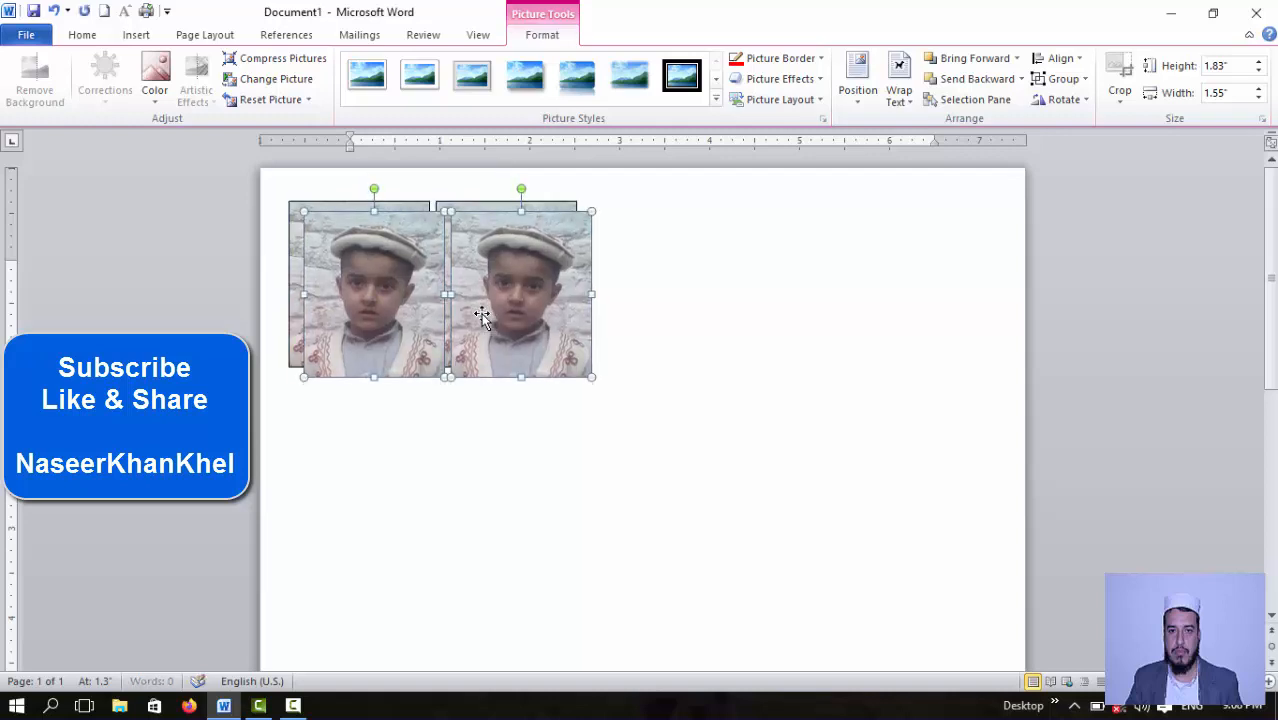
{"action": "key", "text": "Up"}
{"action": "key", "text": "Up"}
{"action": "key", "text": "Up"}
{"action": "key", "text": "Up"}
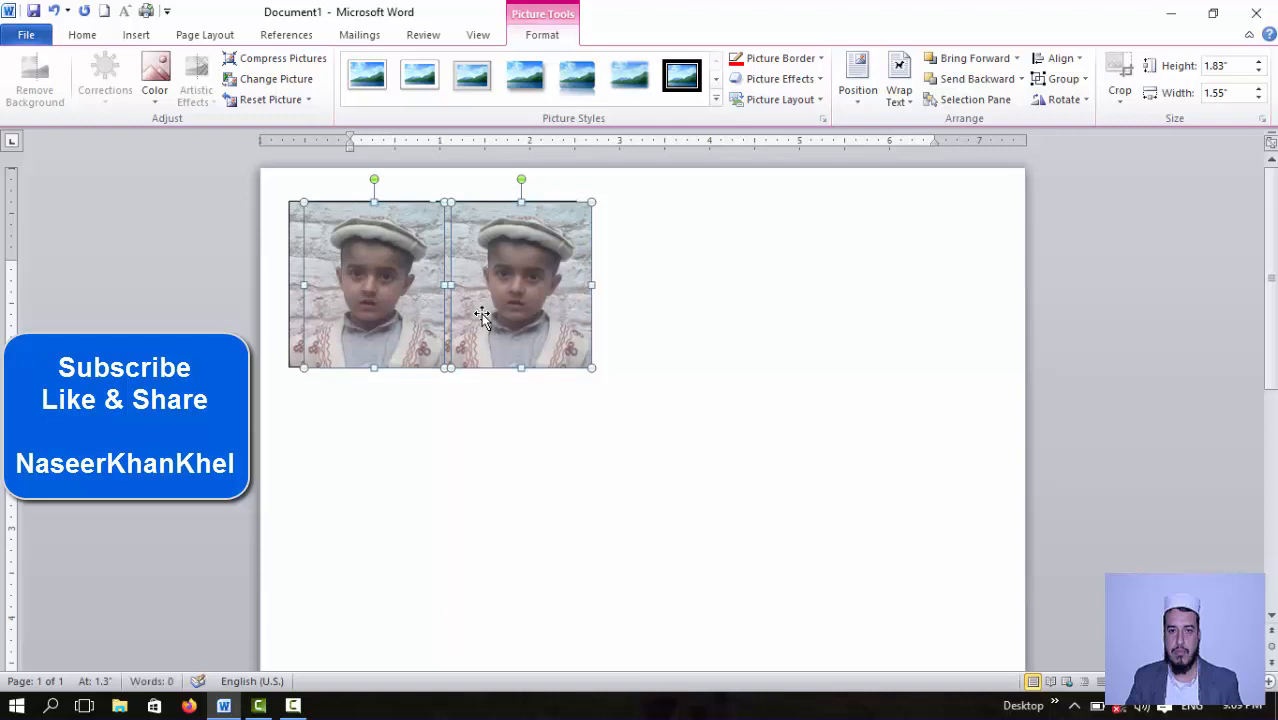